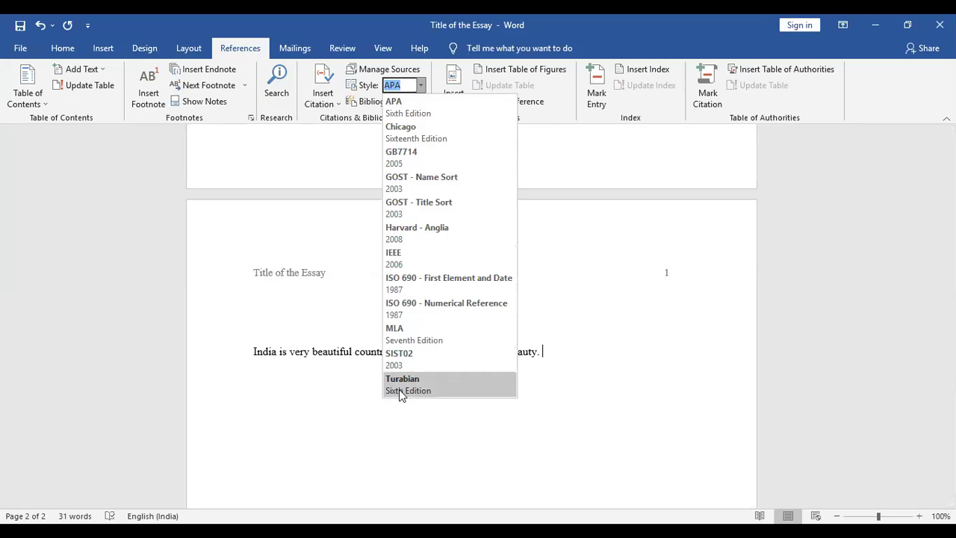
Keep the APA citation style and start a new source of type Journal Article for the sentence about India
click(317, 383)
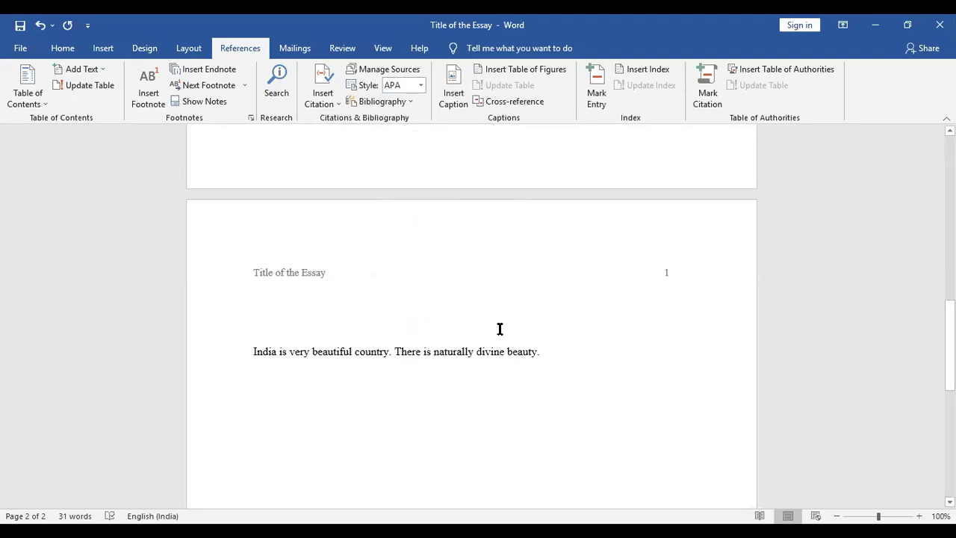
click(325, 105)
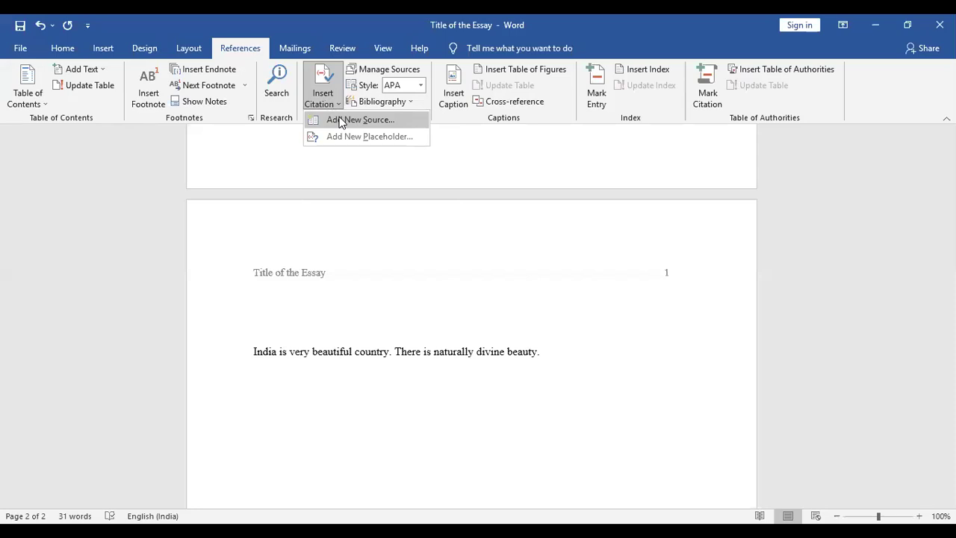
click(340, 121)
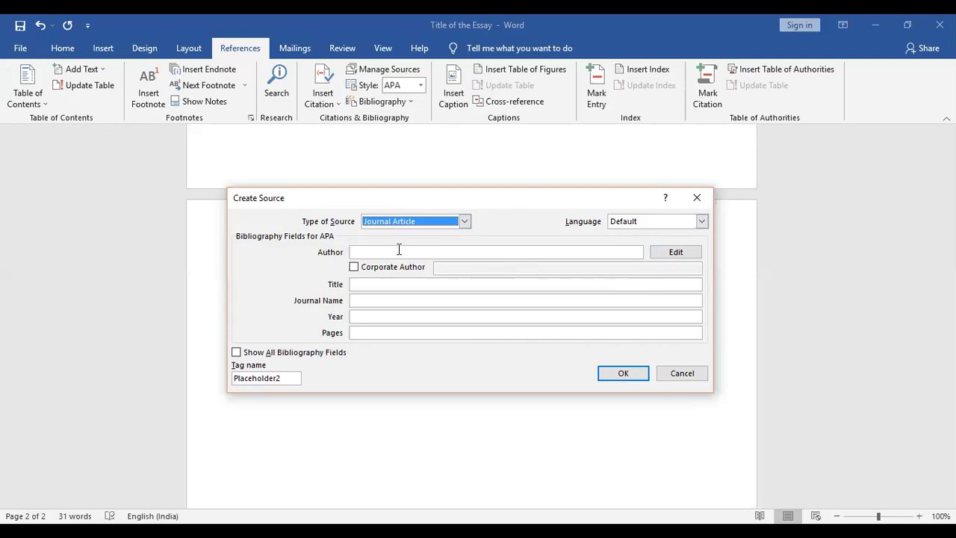
click(465, 221)
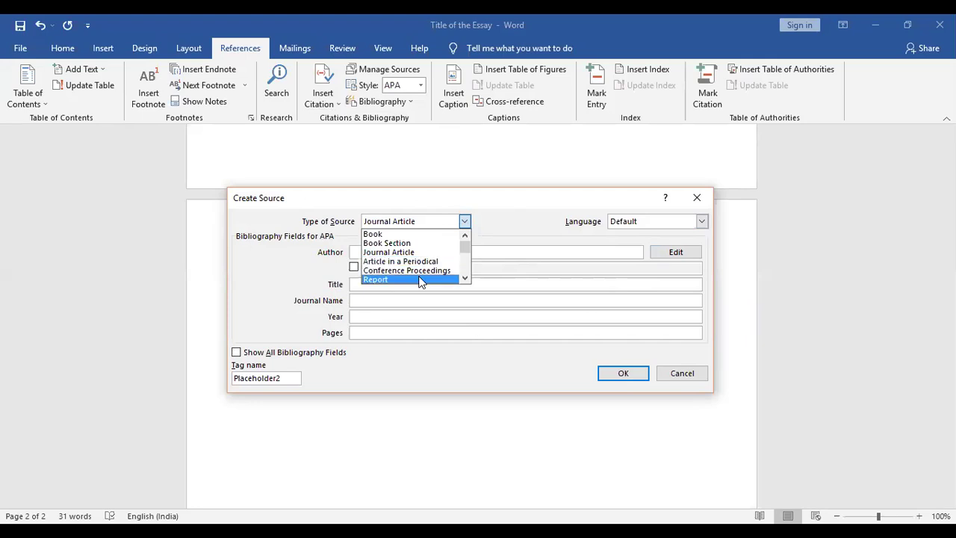
mouse_move(466, 246)
mouse_down()
mouse_move(465, 279)
mouse_move(466, 228)
mouse_up()
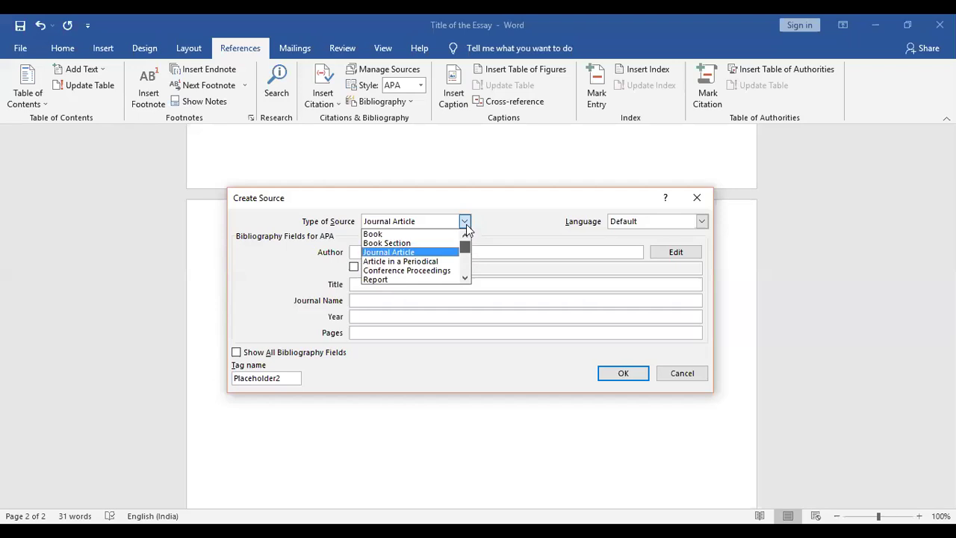
click(512, 203)
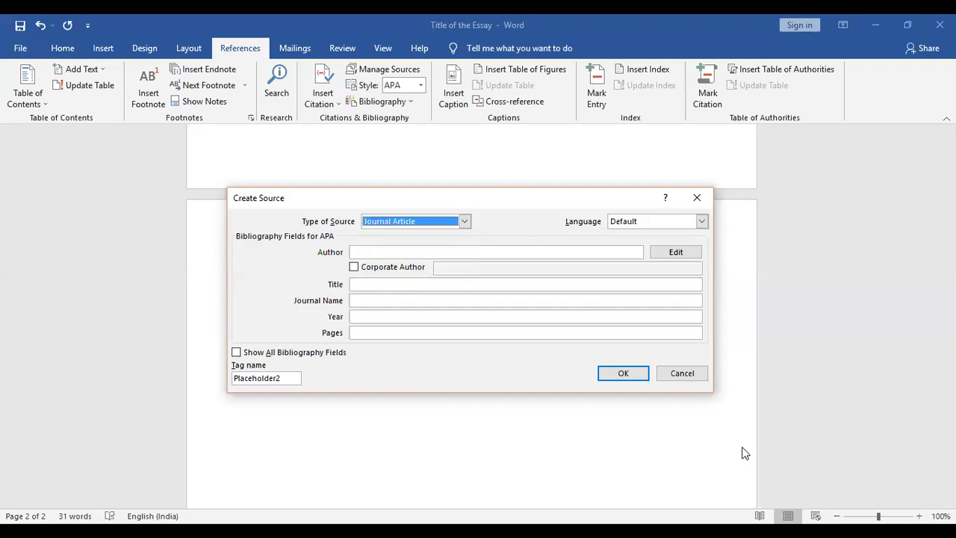
click(764, 303)
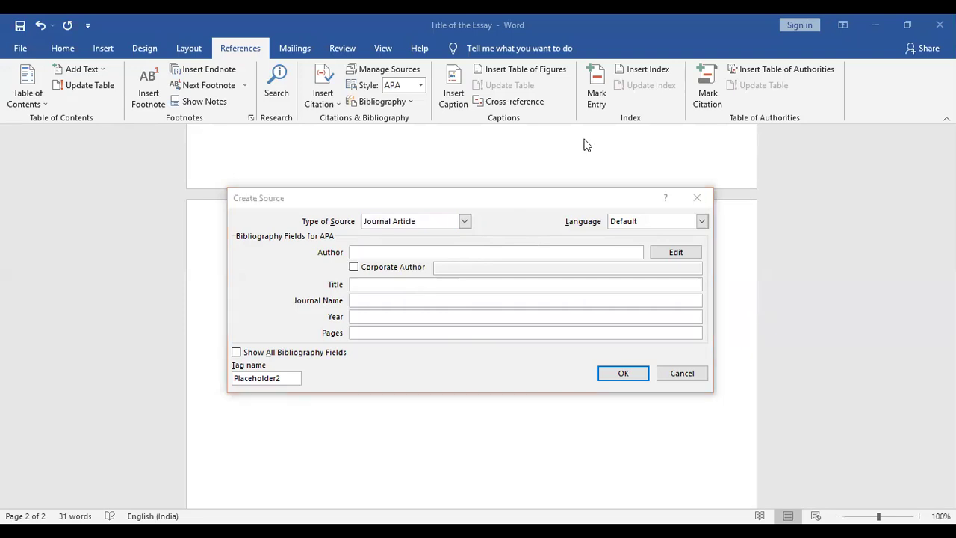
Enter the full names of the article's two authors, separated by a semicolon
click(383, 252)
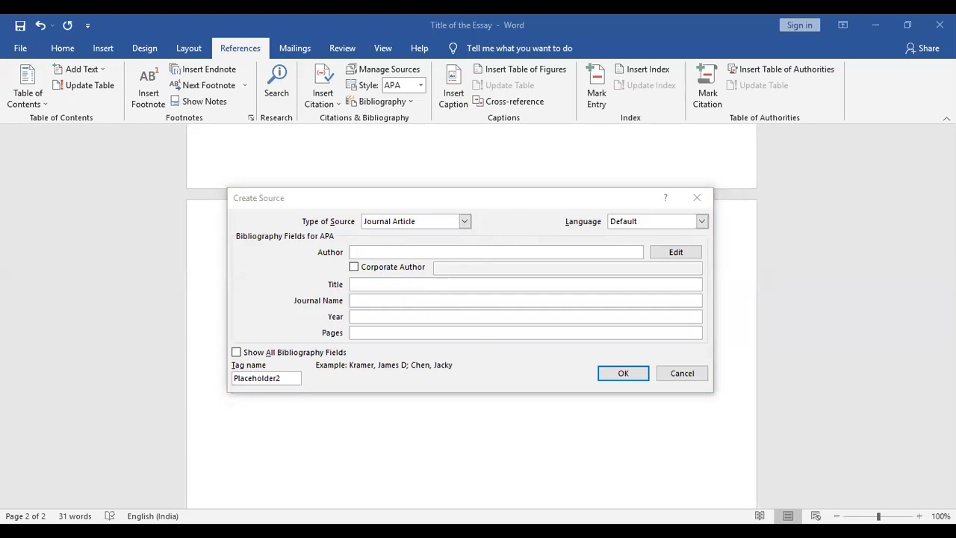
click(427, 255)
text(Dr. Mashhood Ahmad Khan)
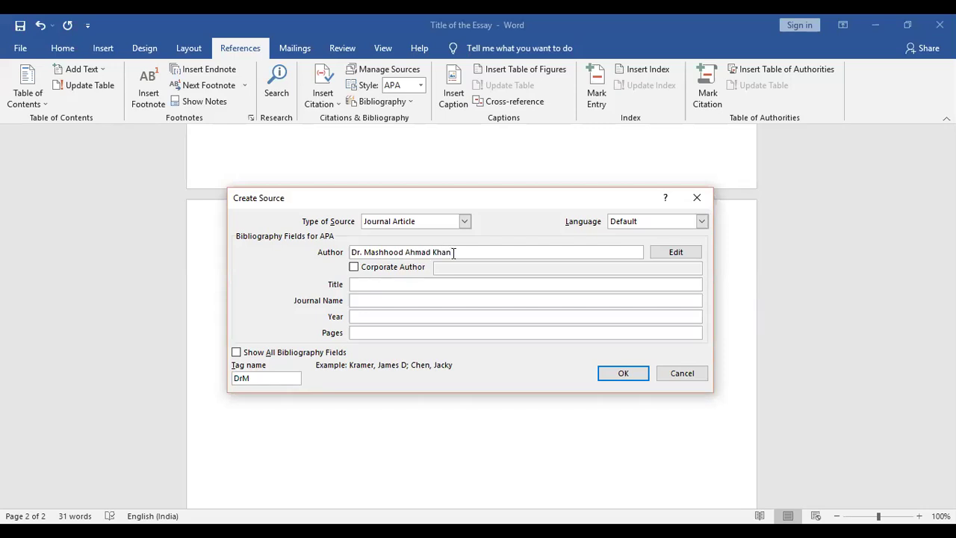
text(;)
click(465, 254)
text(Arsalan Mujahid Ghouri)
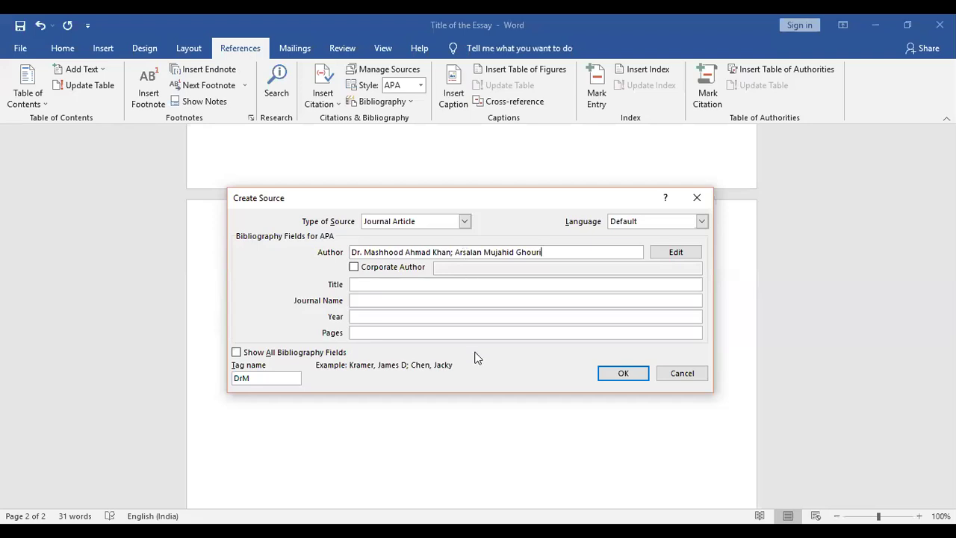
Set the source's title to "ENVIRONMENTAL POLLUTION: ITS EFFECT ON LIFE AND ITS REMEDIES"
click(366, 284)
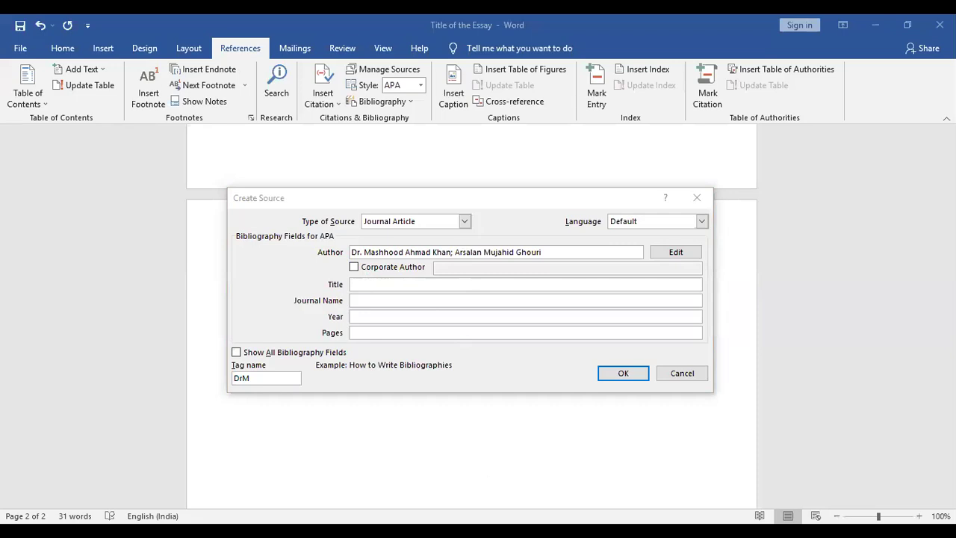
key(alt+Tab)
text(ENVIRONMENTAL POLLUTION)
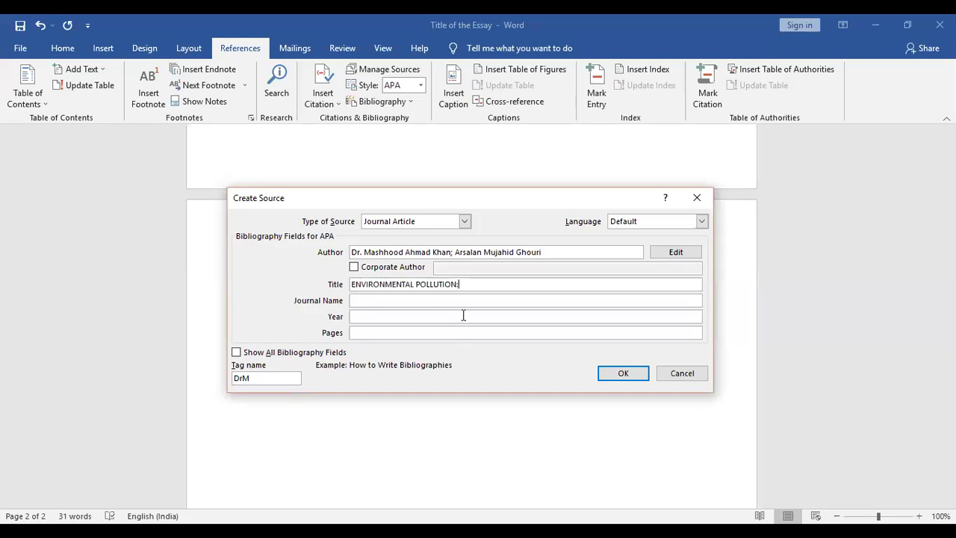
text(ITS EFFECT ON LIFE AND ITS)
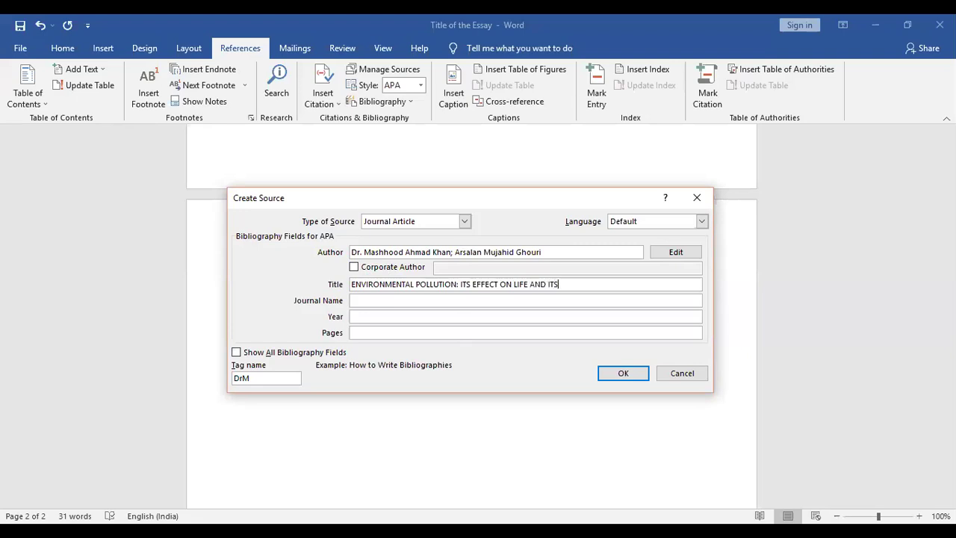
text( REMEDIES)
Enter the journal name "Journal of Arts, Science & Commerce" with E-ISSN 2229-4686 and ISSN 2231-4172, separated by block symbols
click(377, 301)
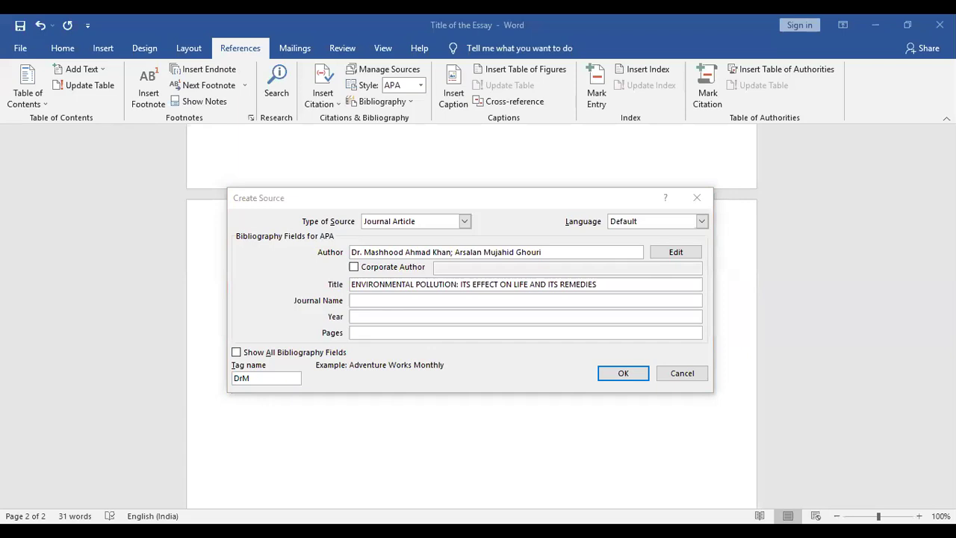
click(378, 301)
text(Journal of Arts. Science & Commerce ■ E-ISSN 2229-4686 ■ ISSN 2231-4172)
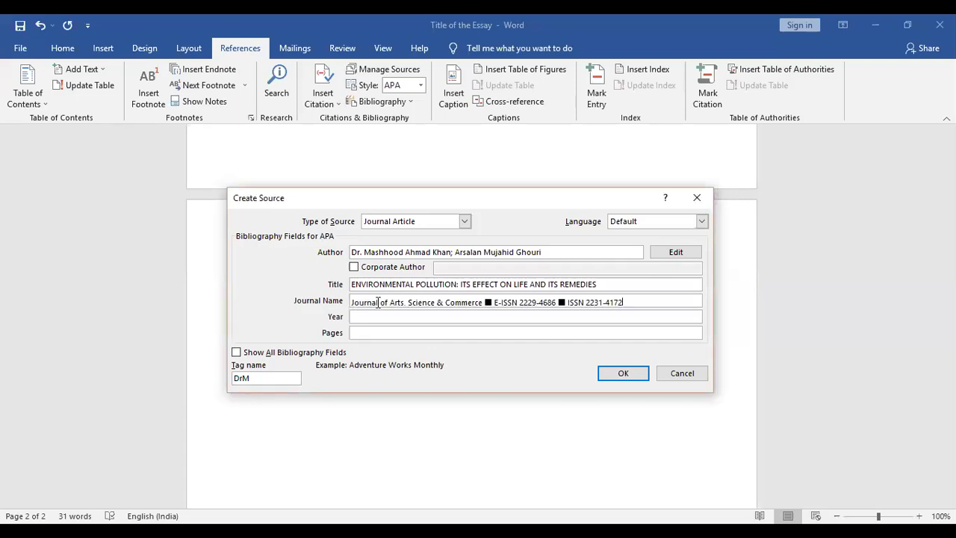
Replace the two block symbols in the journal name with commas
click(492, 302)
key(BackSpace)
key(BackSpace)
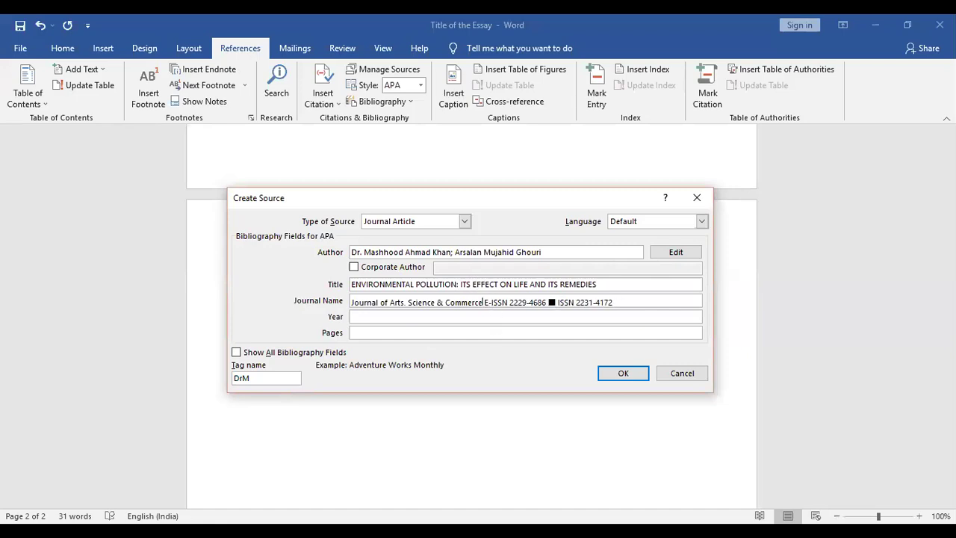
key(BackSpace)
text(.)
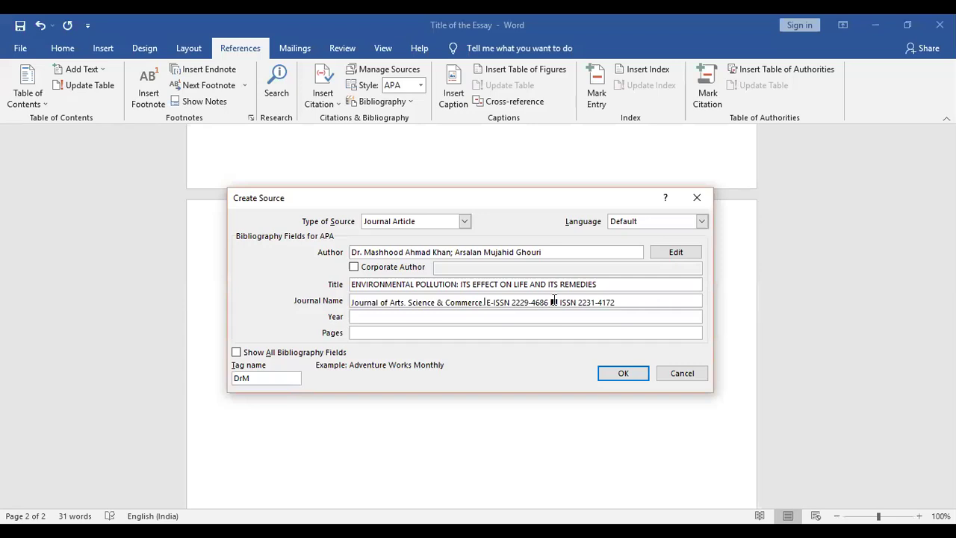
key(BackSpace)
key(BackSpace)
key(BackSpace)
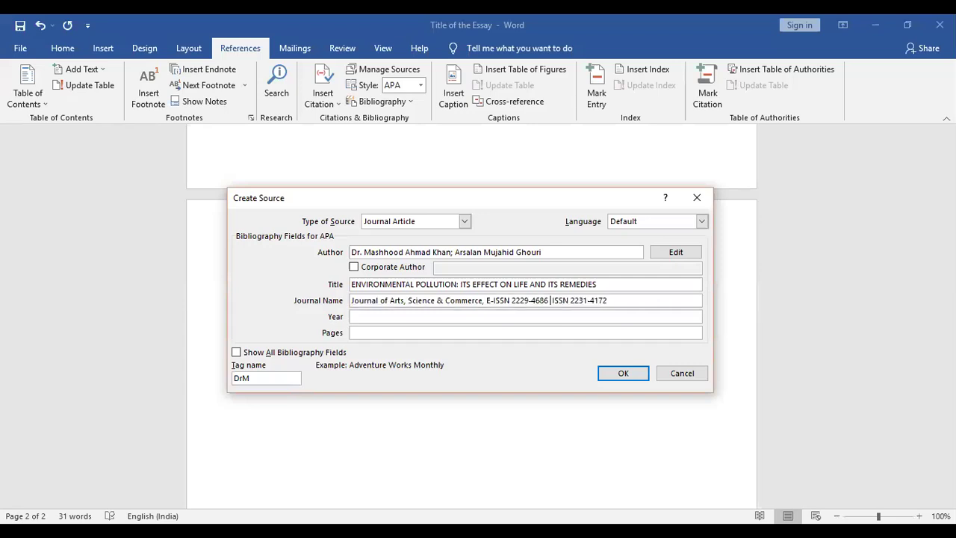
text(,)
Append "Vol.– II, Issue –2,April 2011" to the journal name, with a comma after the ISSN
click(590, 300)
key(Right)
key(Right)
key(Right)
key(Right)
text(Vol.– II, Issue –2,April 2011)
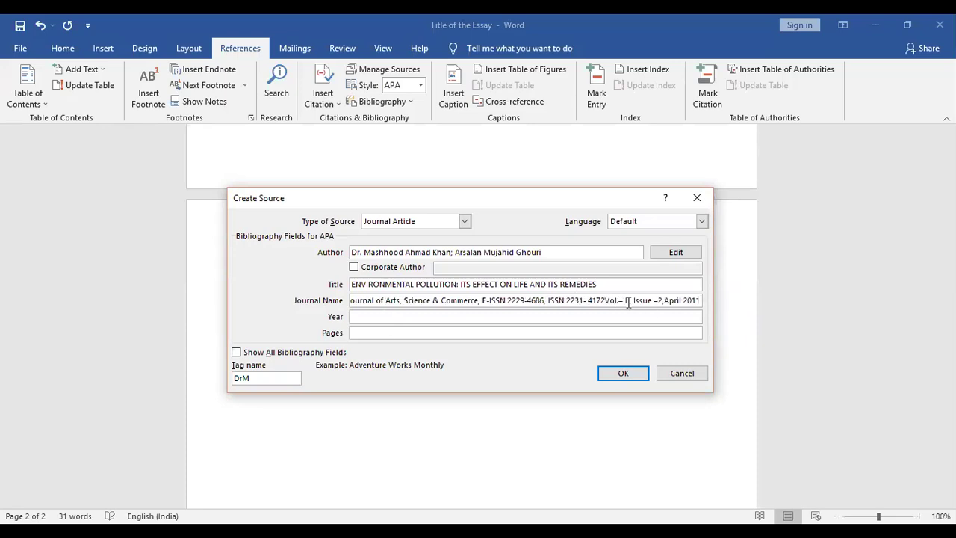
click(607, 301)
text(,)
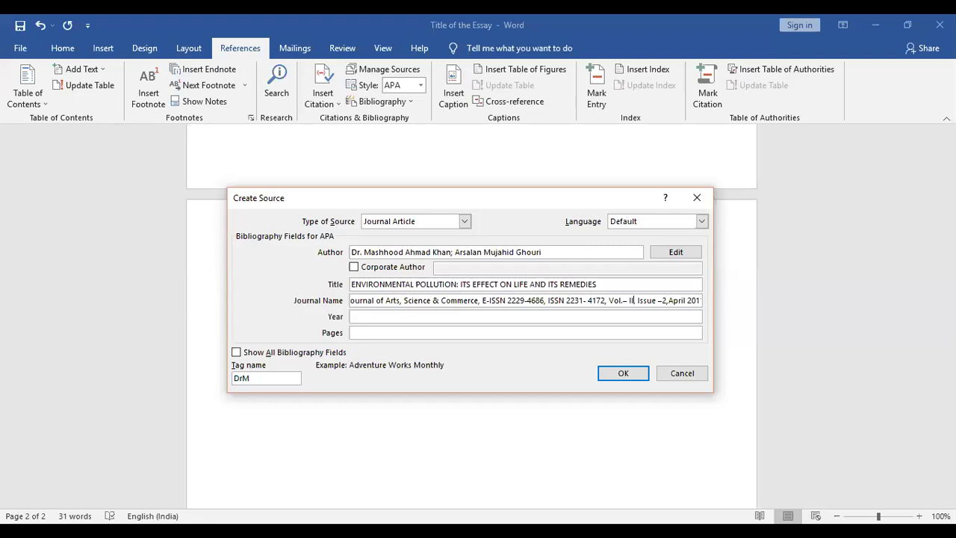
Remove ",April 2011" from the end of the journal name
click(700, 301)
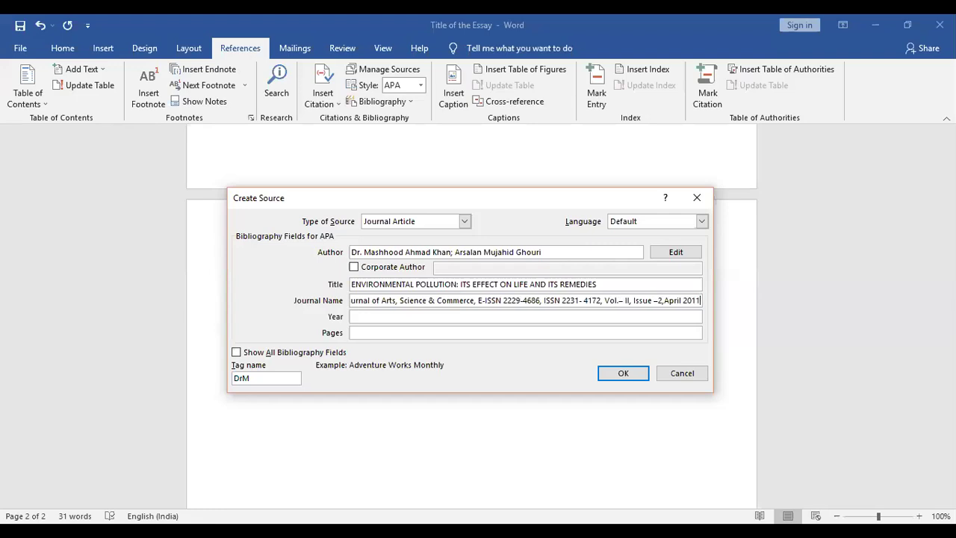
key(BackSpace)
key(BackSpace)
key(BackSpace)
key(BackSpace)
key(BackSpace)
key(BackSpace)
key(BackSpace)
key(BackSpace)
key(BackSpace)
key(BackSpace)
key(BackSpace)
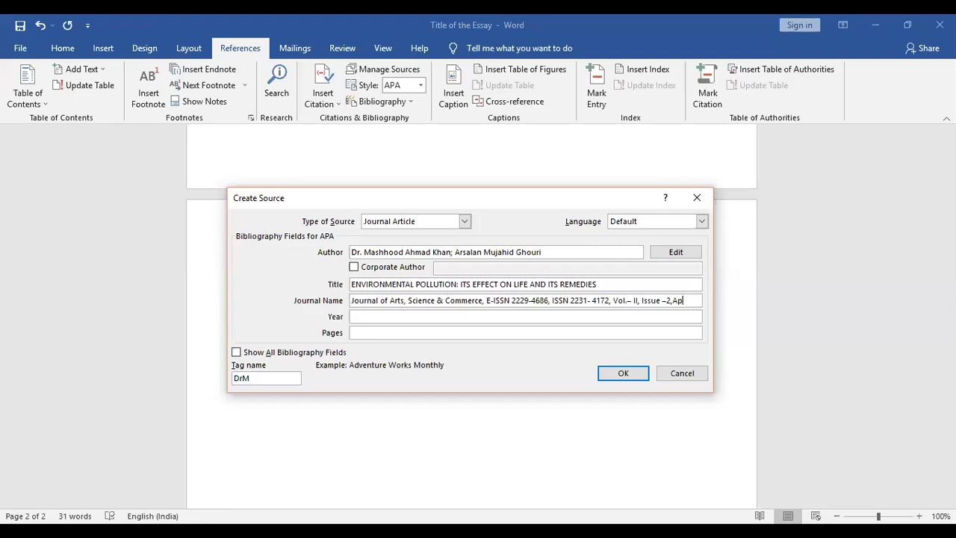
Set the source's year to 2011 and its pages to 276-285
click(367, 317)
text(2011)
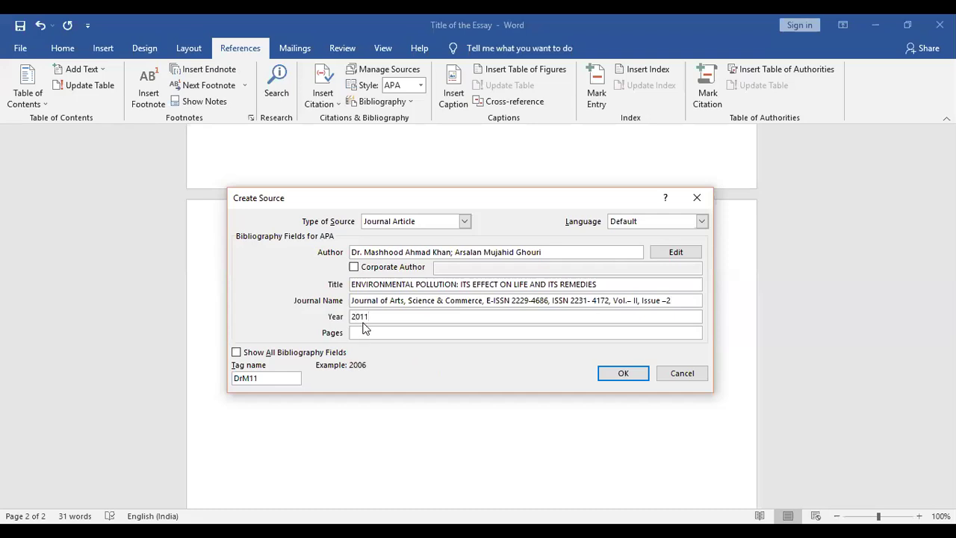
click(369, 332)
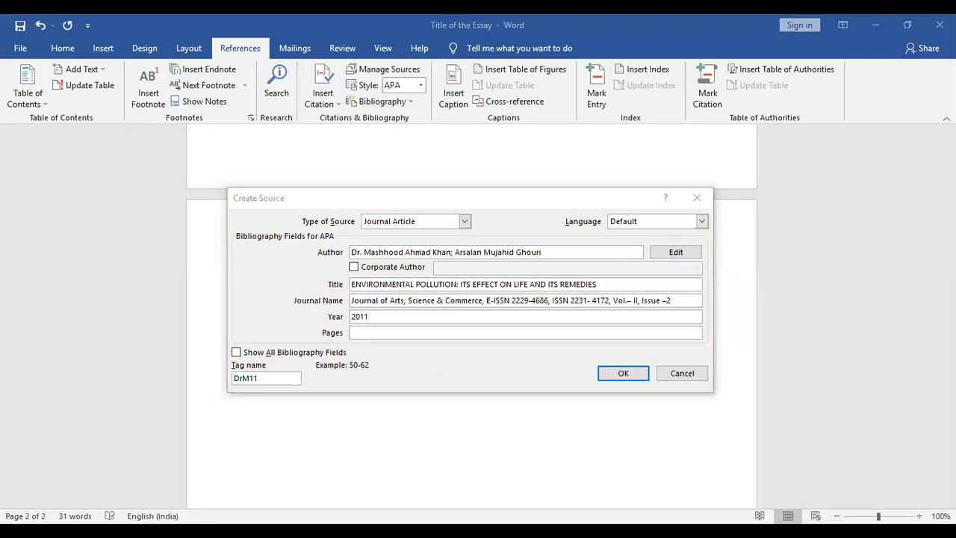
click(412, 332)
text(276-)
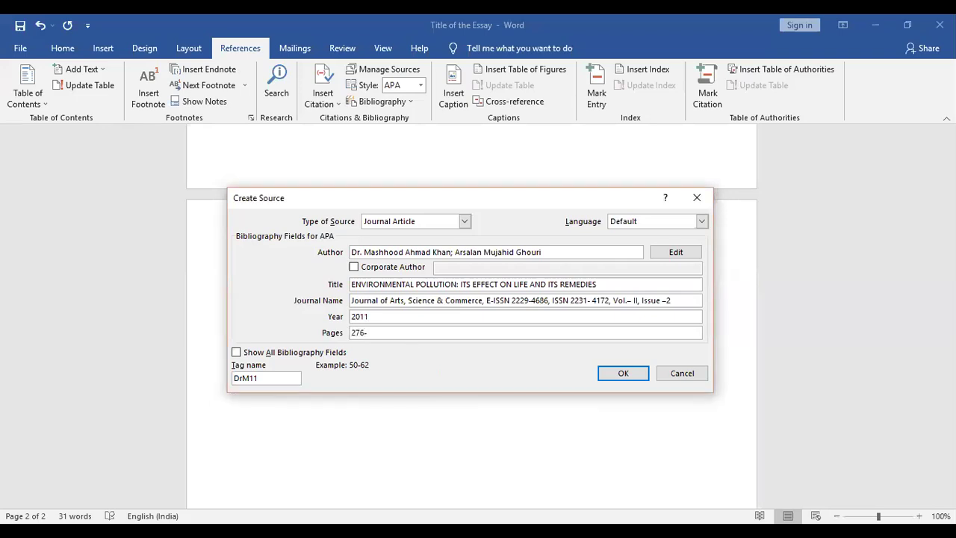
text(285)
Show all bibliography fields, look through the additional ones, and return to the short field list
click(236, 352)
drag(697, 324, 684, 420)
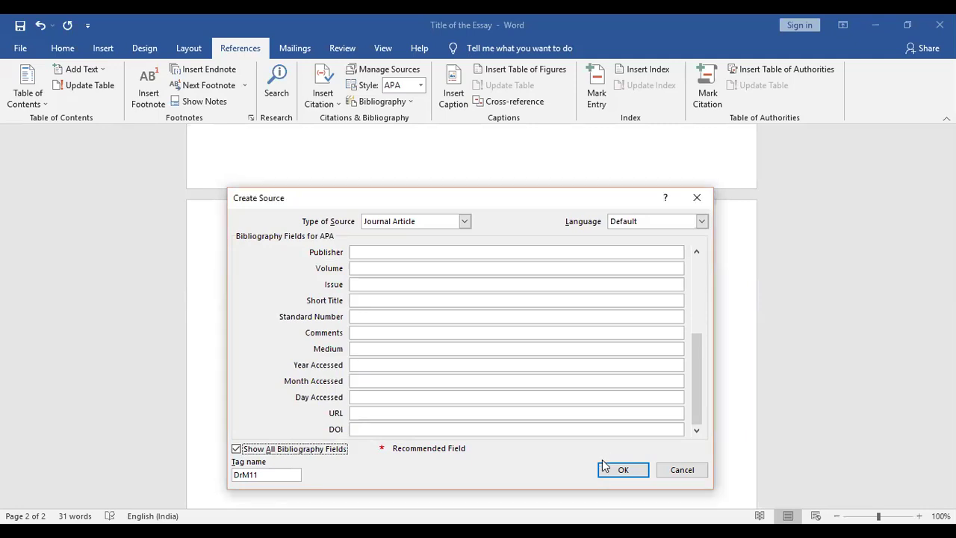
drag(704, 393, 694, 248)
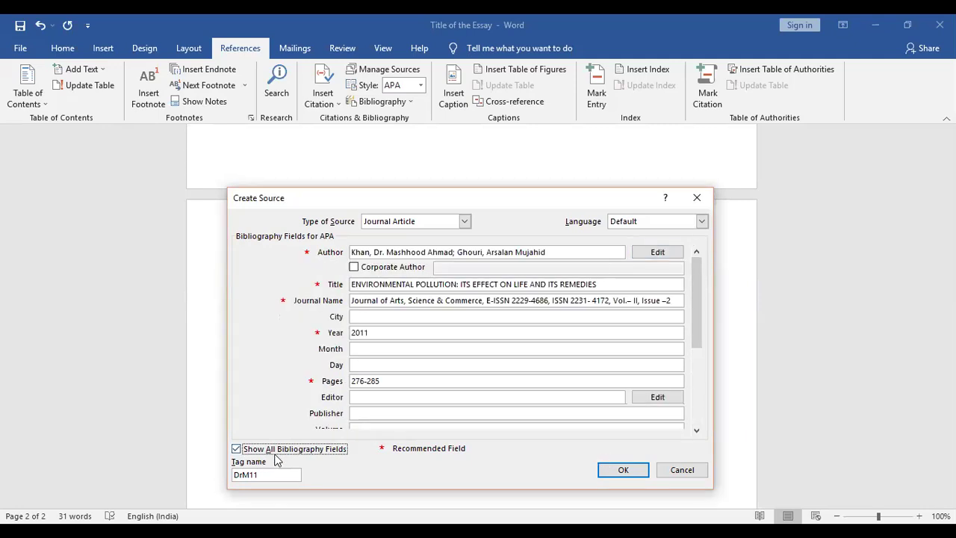
click(236, 449)
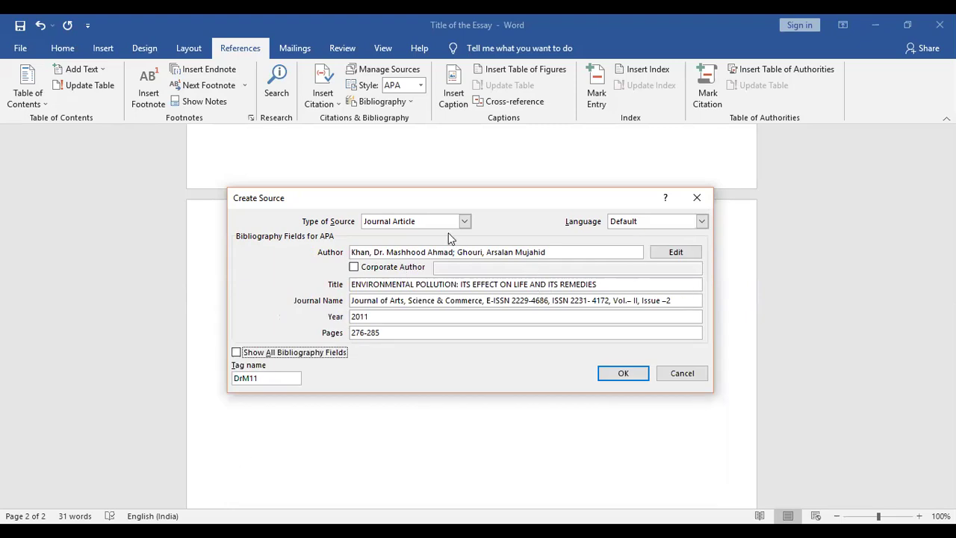
Save the source to insert its citation after the sentence, and check the list of sources available for citing
click(621, 374)
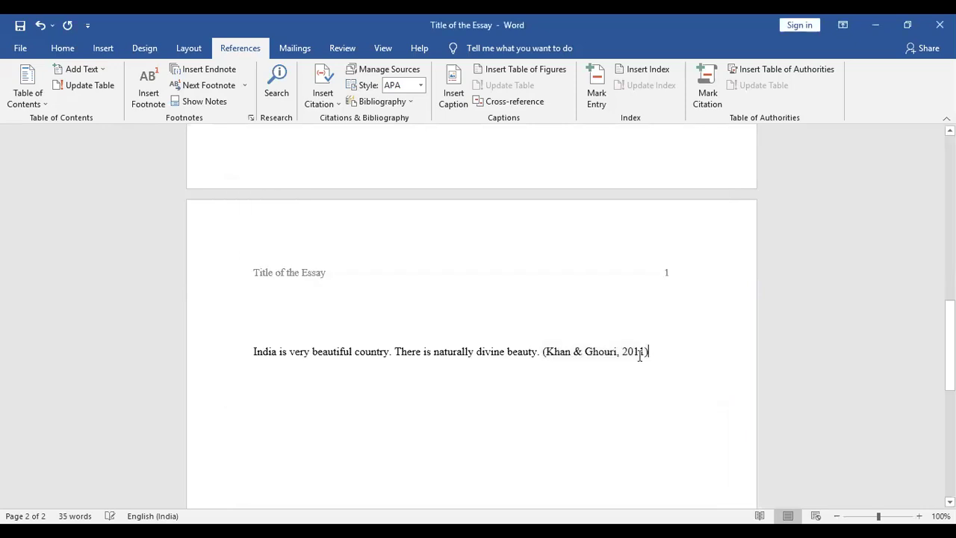
click(519, 428)
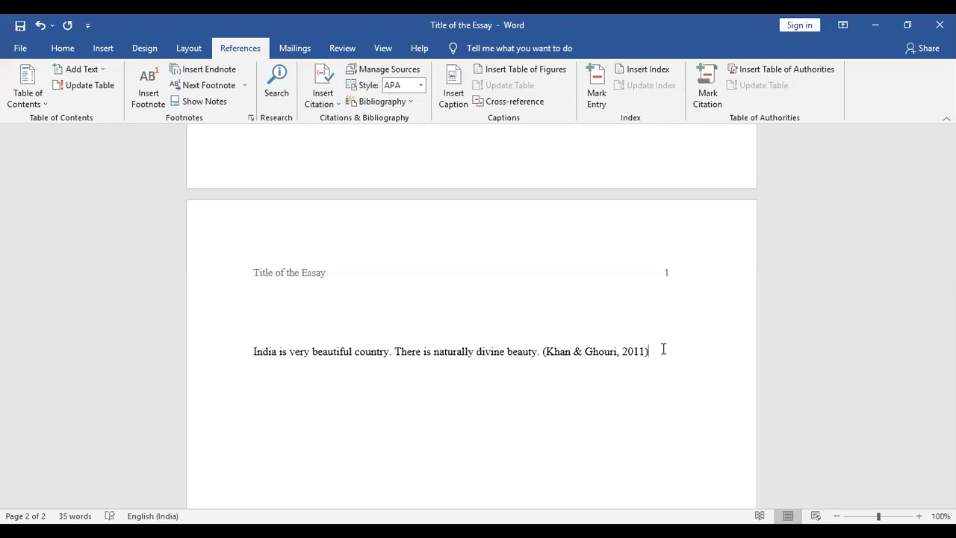
click(326, 105)
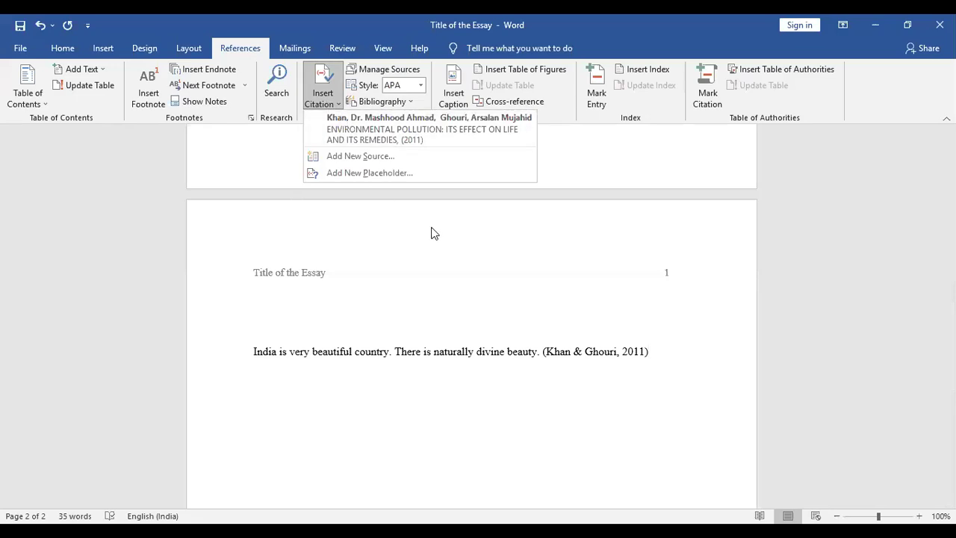
click(748, 406)
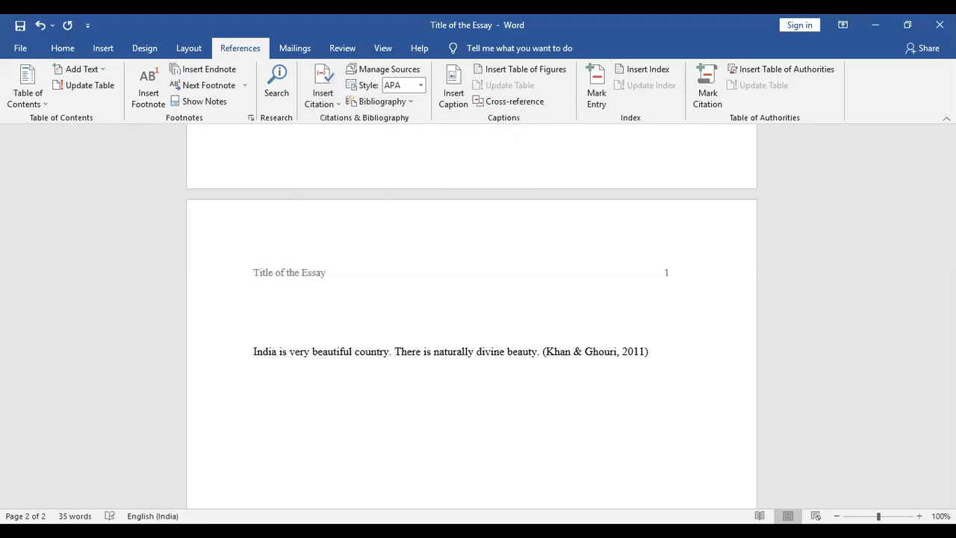
Insert the built-in References bibliography below the cited paragraph and select its block
click(396, 101)
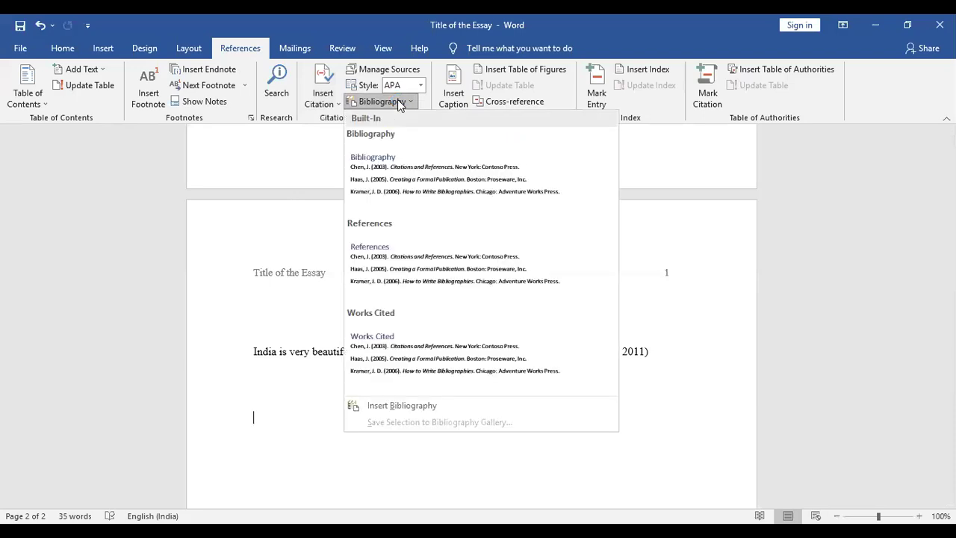
click(394, 242)
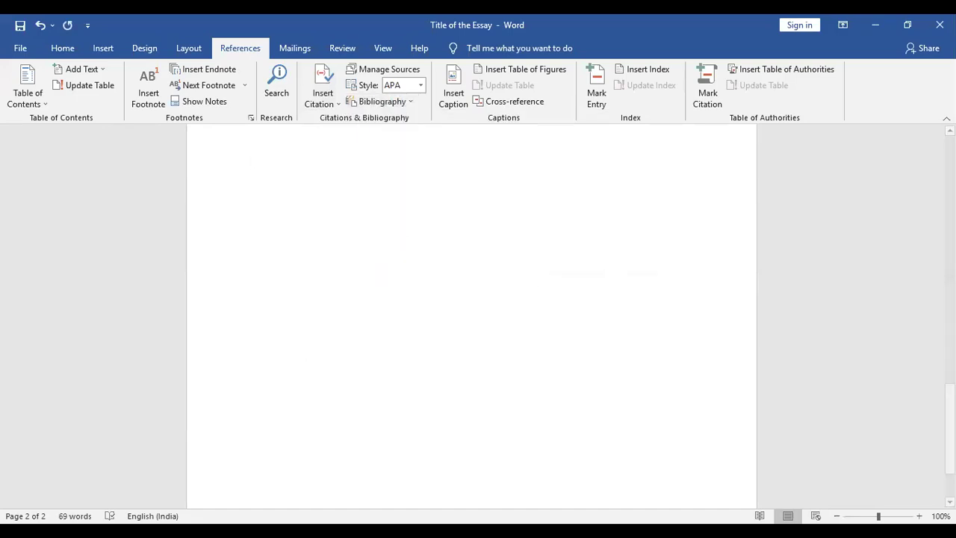
scroll(373, 383, up, 3)
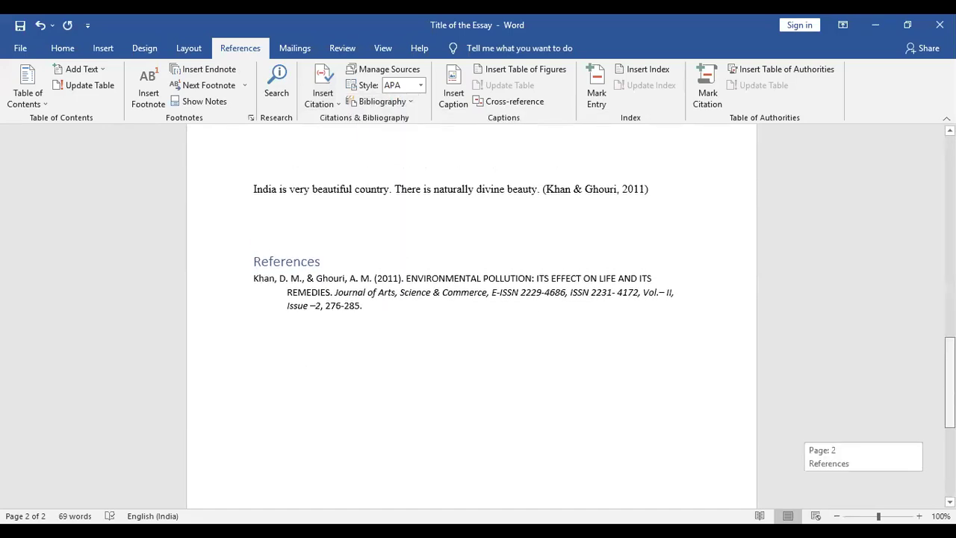
click(320, 302)
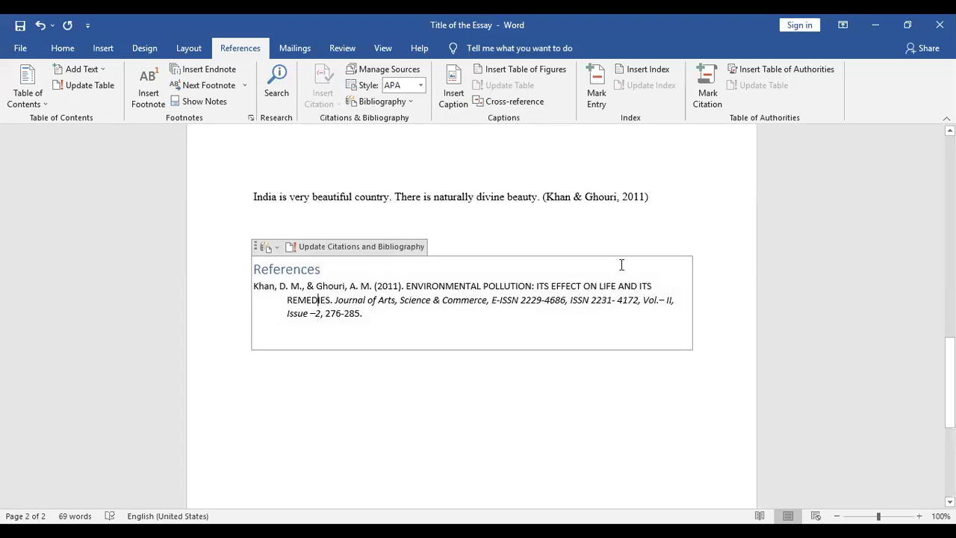
click(355, 253)
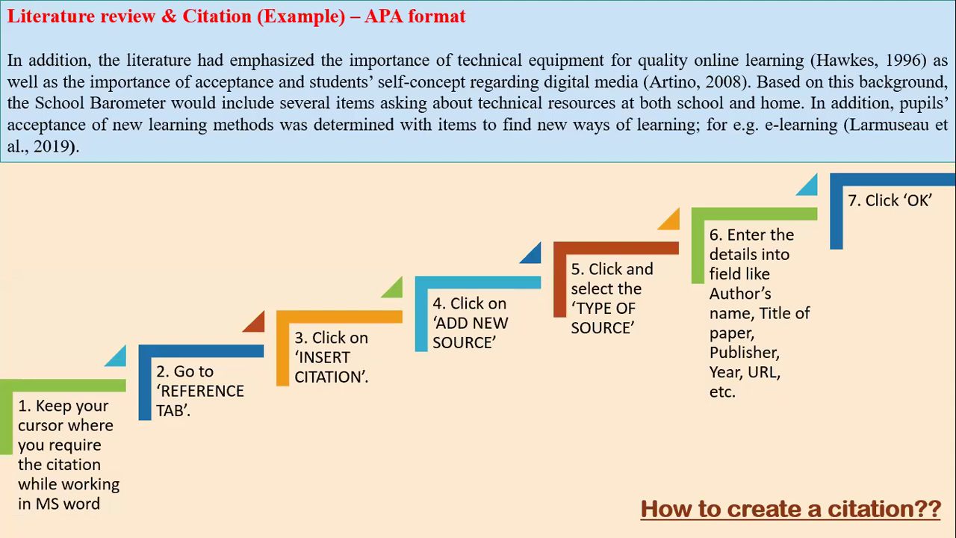
key(Right)
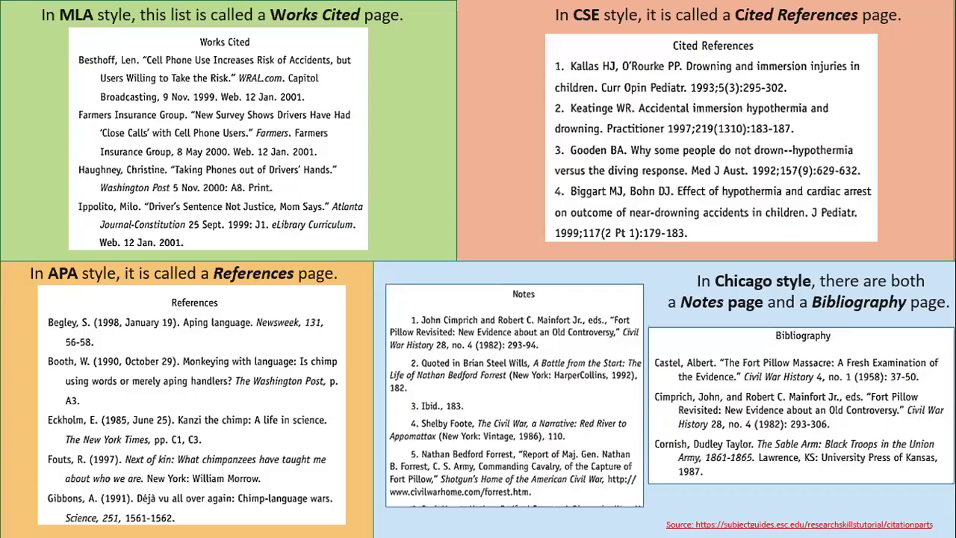